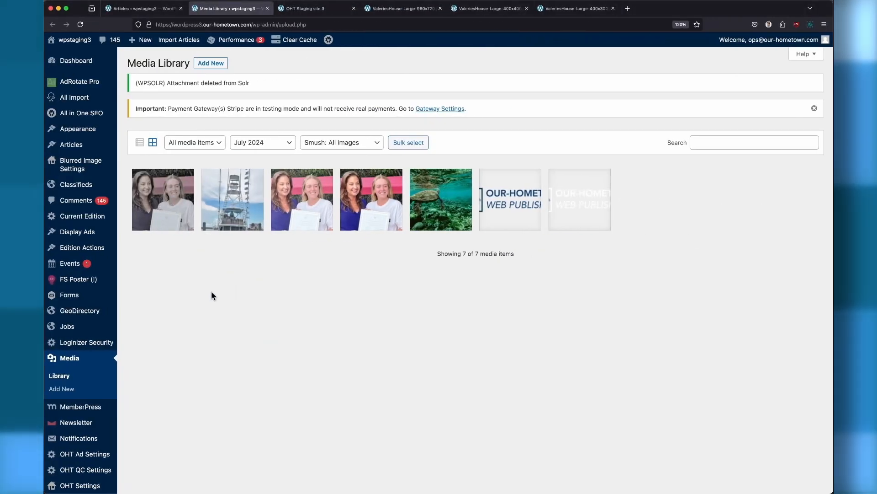
# Step: Open the featured-image cropping tool for Valeries-House-Desaturated-SMALL and save a 960 x 720 slider-image crop with the default selection
pyautogui.click(167, 202)
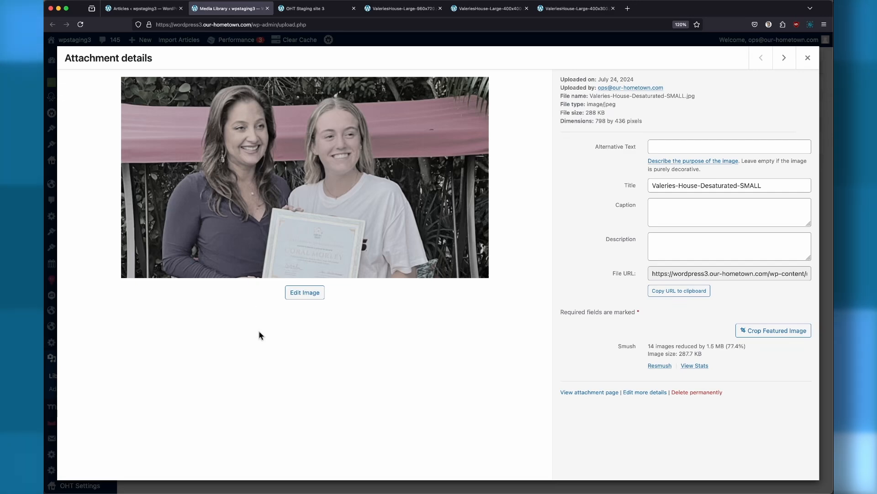
pyautogui.click(754, 331)
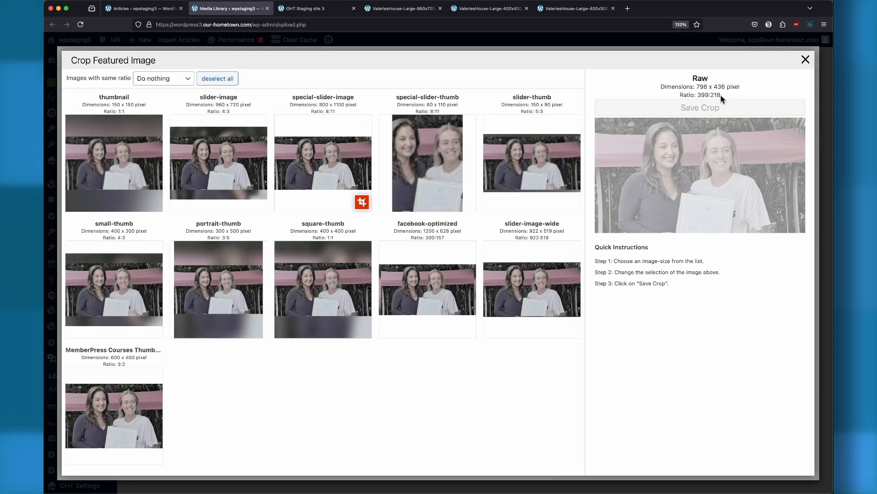
pyautogui.click(659, 89)
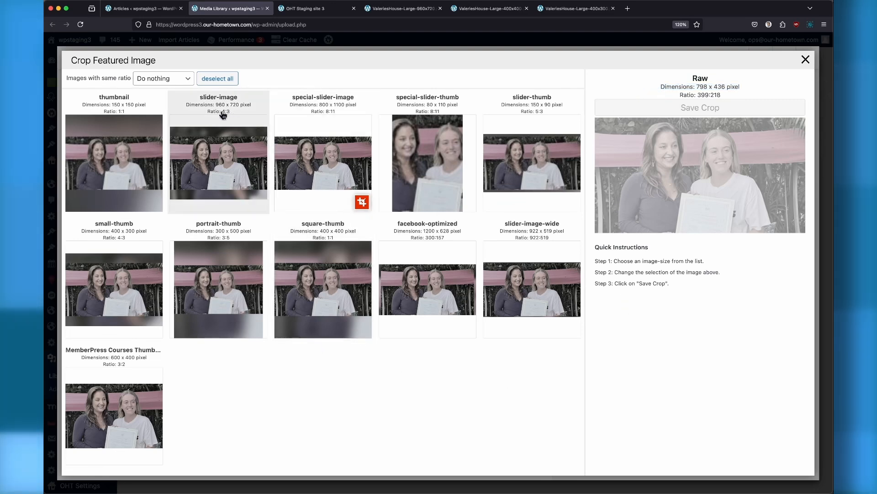
pyautogui.click(190, 161)
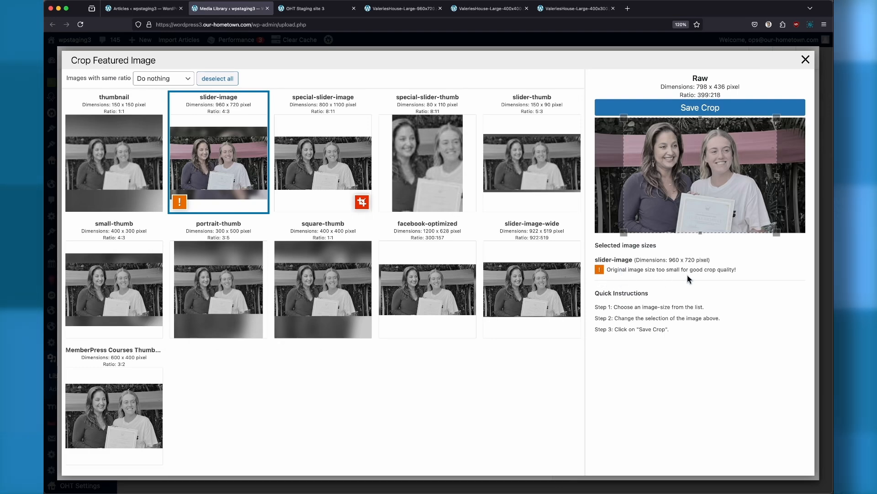
pyautogui.click(723, 112)
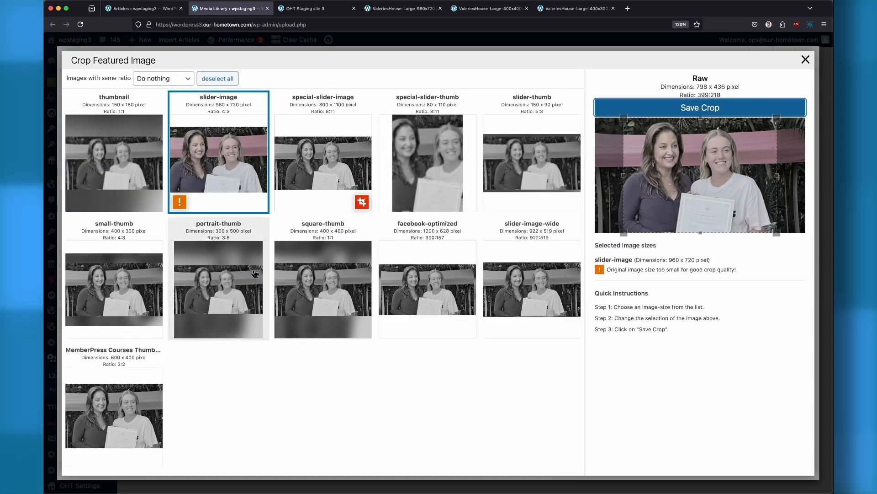
# Step: Try a square-thumb crop selection on the photo, framing both women and most of the certificate
pyautogui.click(122, 284)
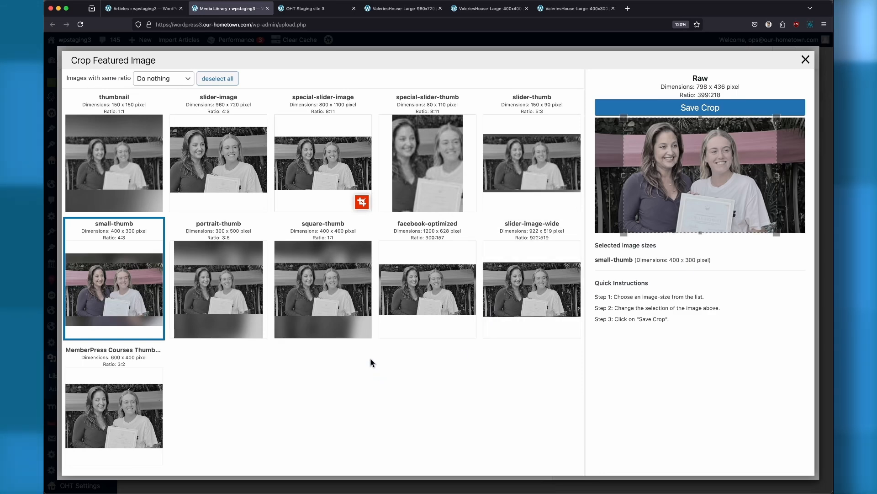
pyautogui.click(335, 286)
pyautogui.moveTo(714, 192)
pyautogui.mouseDown()
pyautogui.moveTo(730, 192)
pyautogui.moveTo(707, 192)
pyautogui.mouseUp()
pyautogui.moveTo(751, 232); pyautogui.dragTo(719, 172)
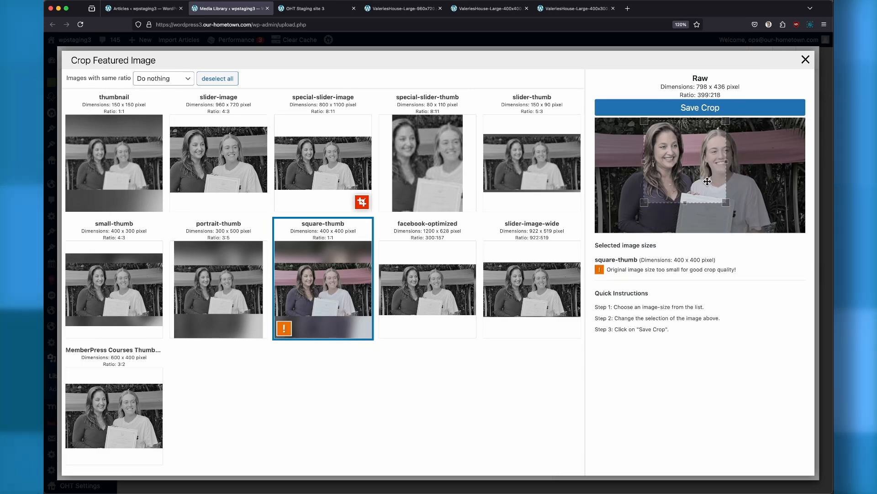
pyautogui.moveTo(726, 203); pyautogui.dragTo(740, 217)
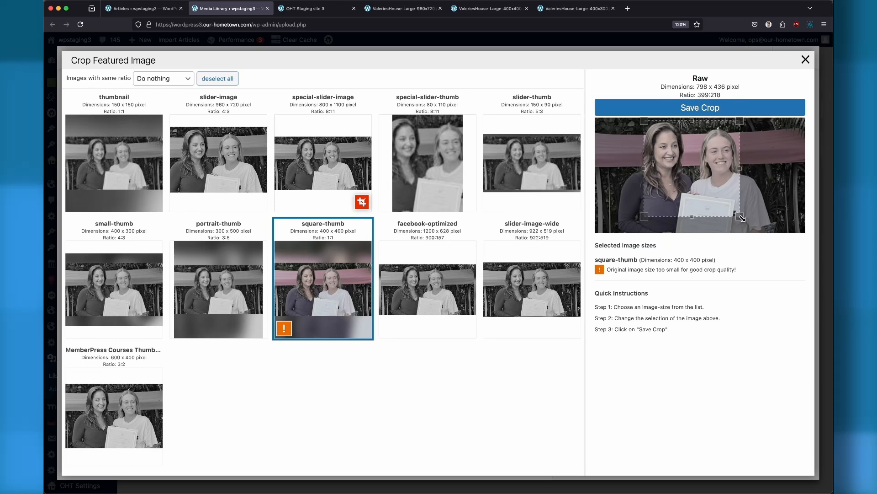
pyautogui.moveTo(740, 216)
pyautogui.mouseDown()
pyautogui.moveTo(751, 227)
pyautogui.moveTo(742, 218)
pyautogui.mouseUp()
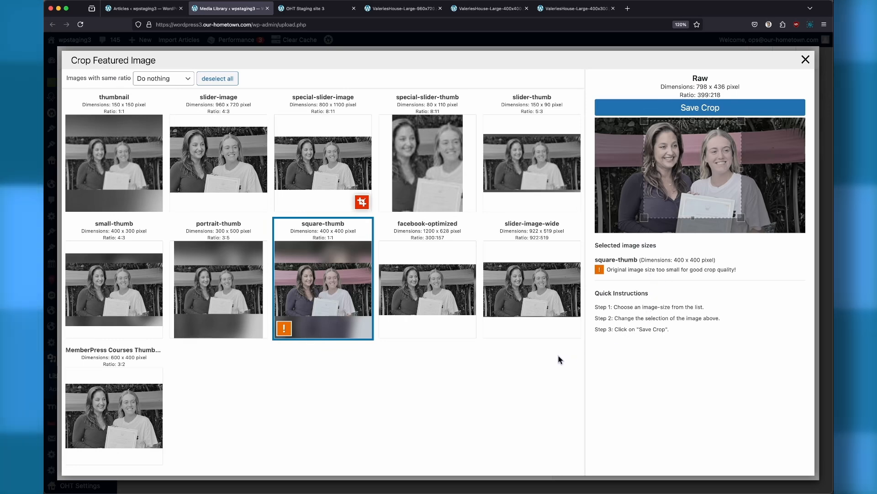
# Step: Recheck the slider-image crop, leave the cropping tool, and review the attachment details of ValeriesHouse-Large2
pyautogui.click(224, 171)
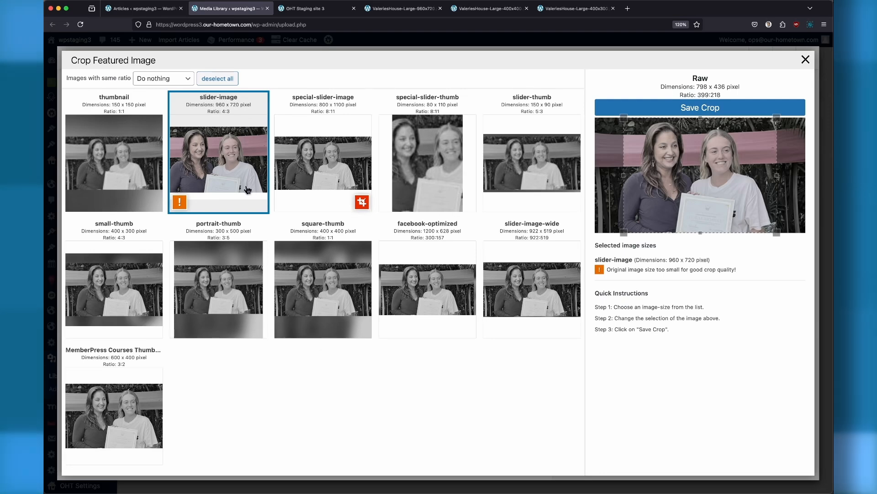
pyautogui.click(806, 59)
pyautogui.click(807, 58)
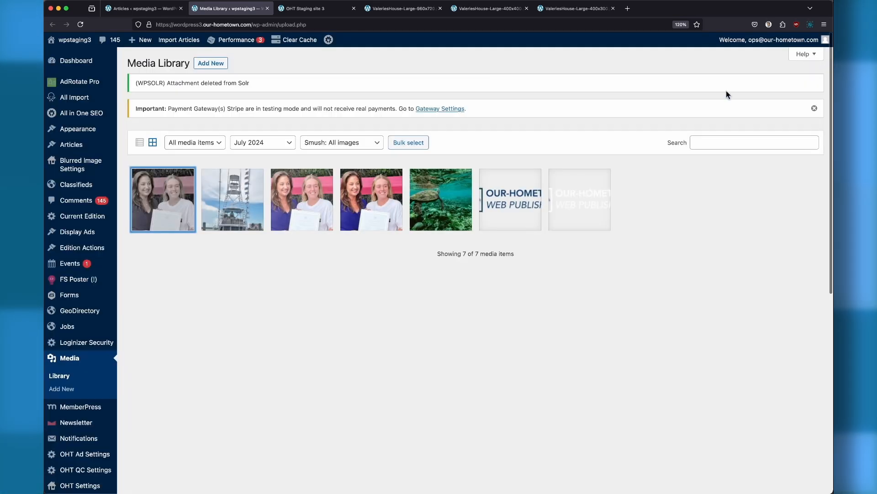
pyautogui.click(300, 200)
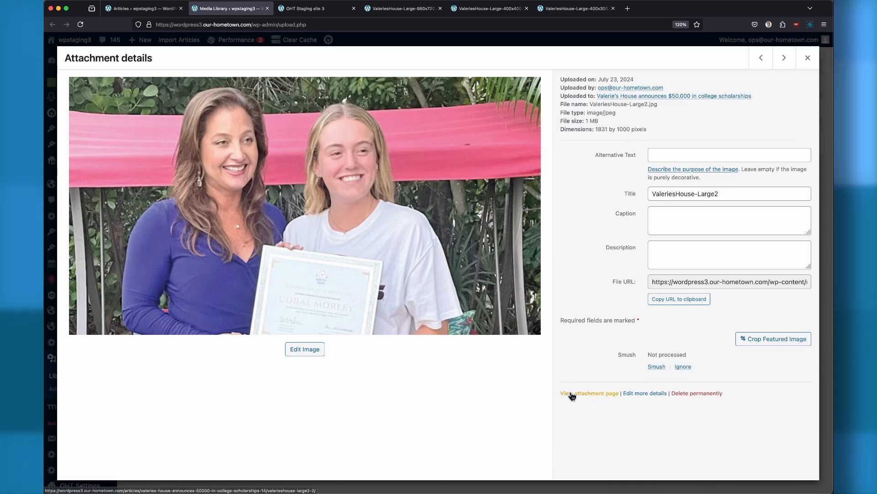
pyautogui.click(808, 58)
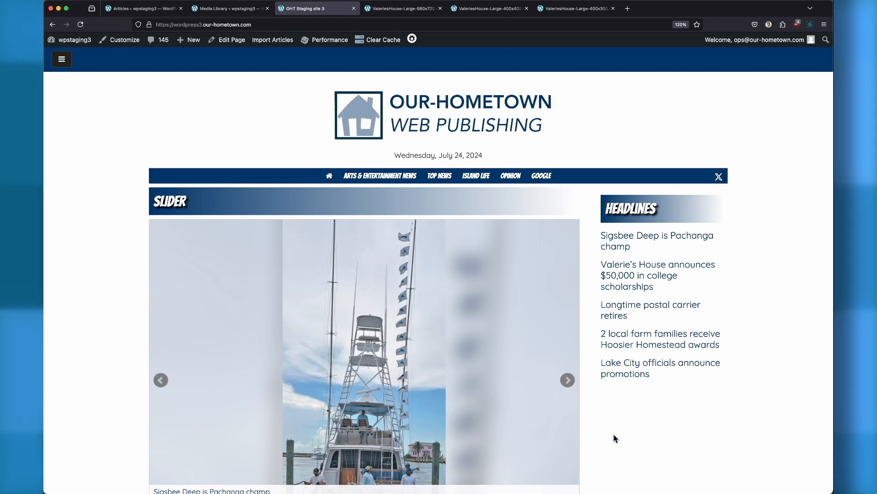
# Step: Examine how article featured images display across the staging homepage's slider, 1 Column, Vertical Stack and Magazine Style sections
pyautogui.scroll(-10, 627, 423)
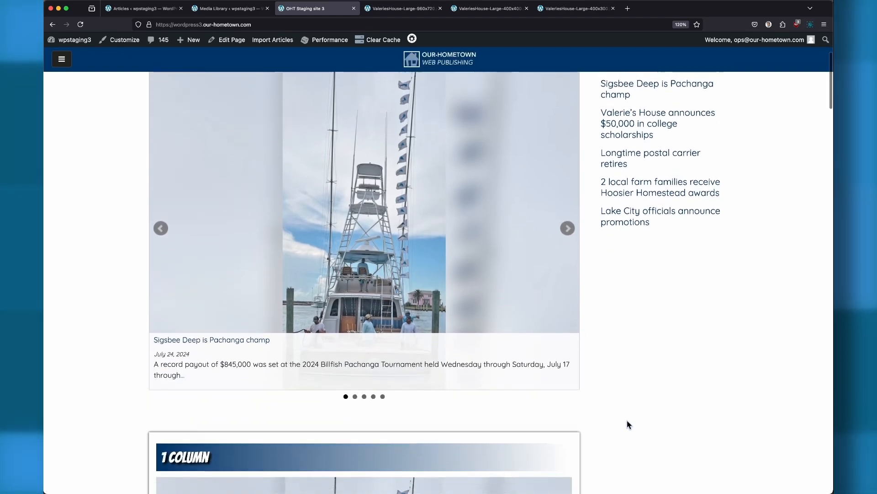
pyautogui.scroll(-12, 627, 424)
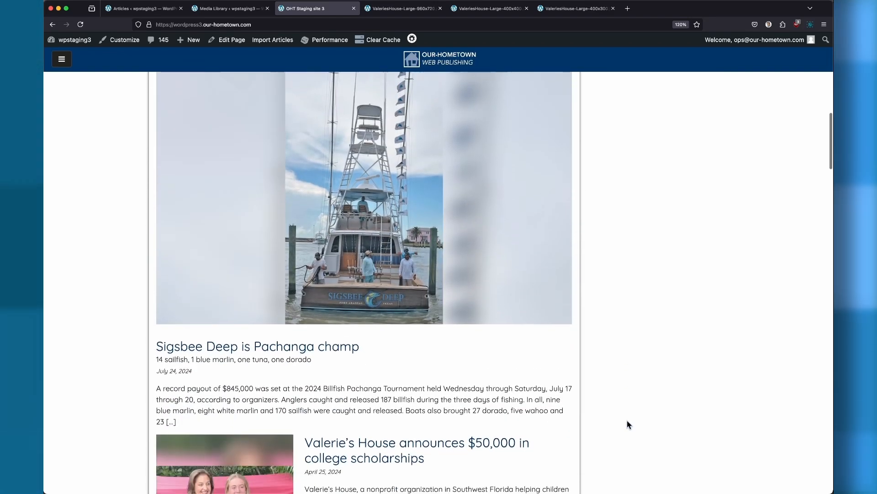
pyautogui.scroll(-17, 627, 425)
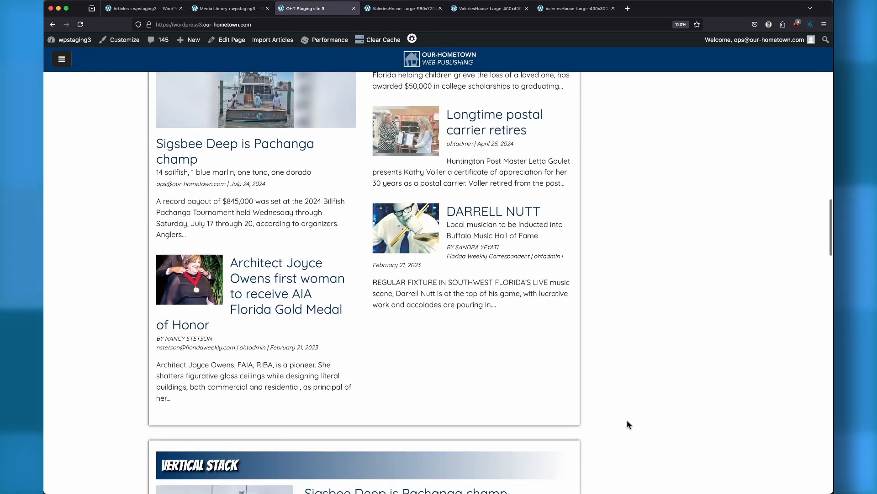
pyautogui.scroll(-13, 627, 421)
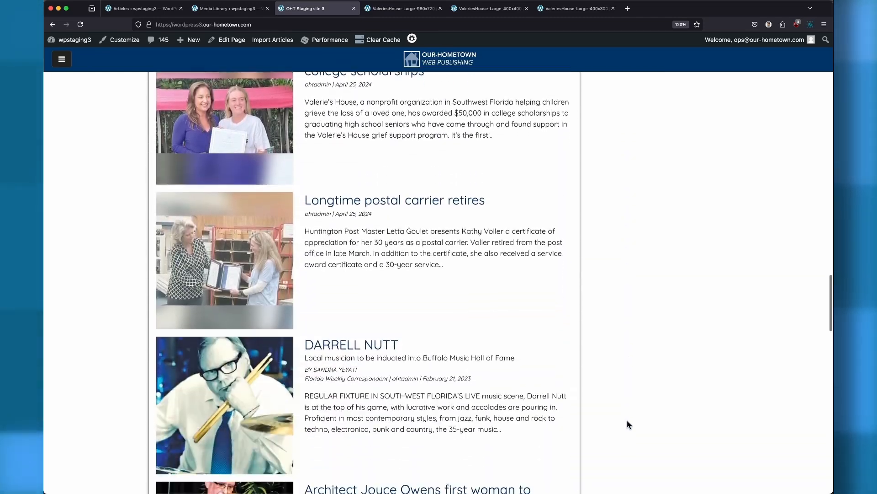
pyautogui.scroll(-9, 627, 420)
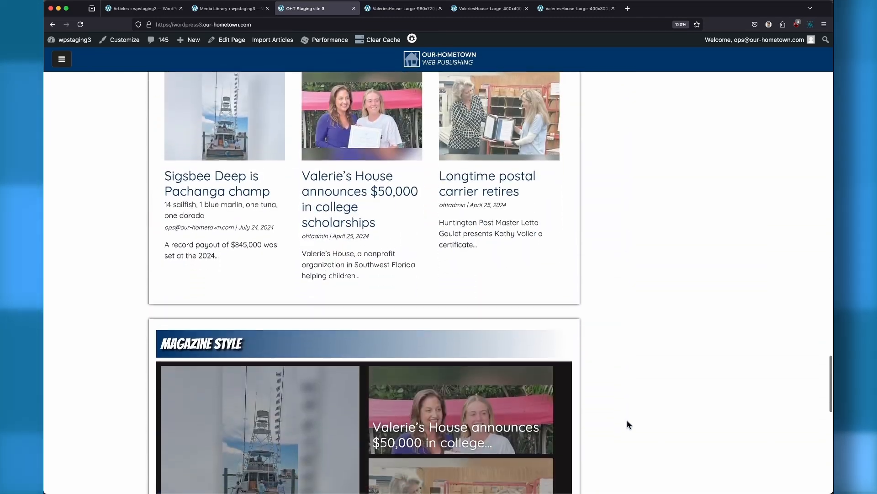
pyautogui.scroll(20, 627, 424)
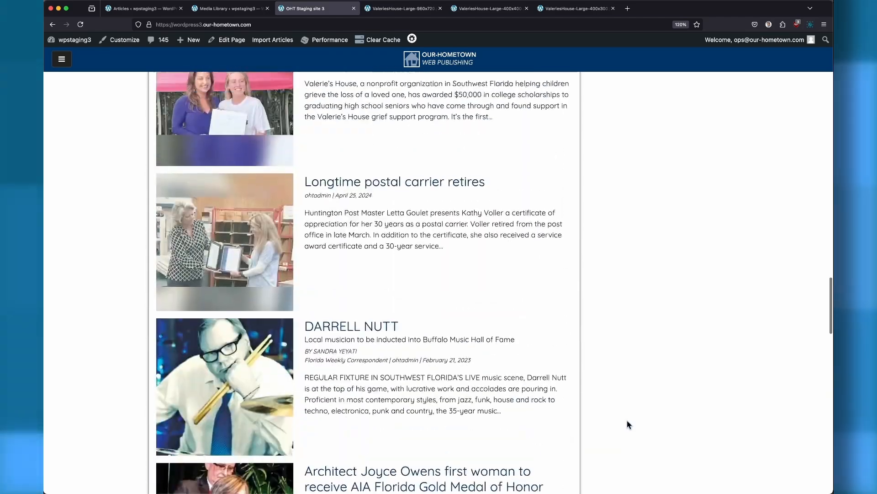
pyautogui.scroll(4, 627, 420)
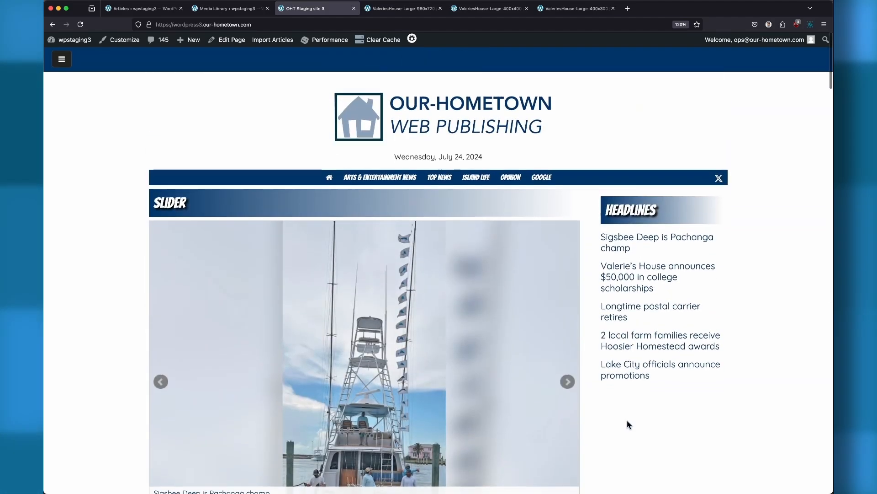
pyautogui.scroll(-3, 627, 421)
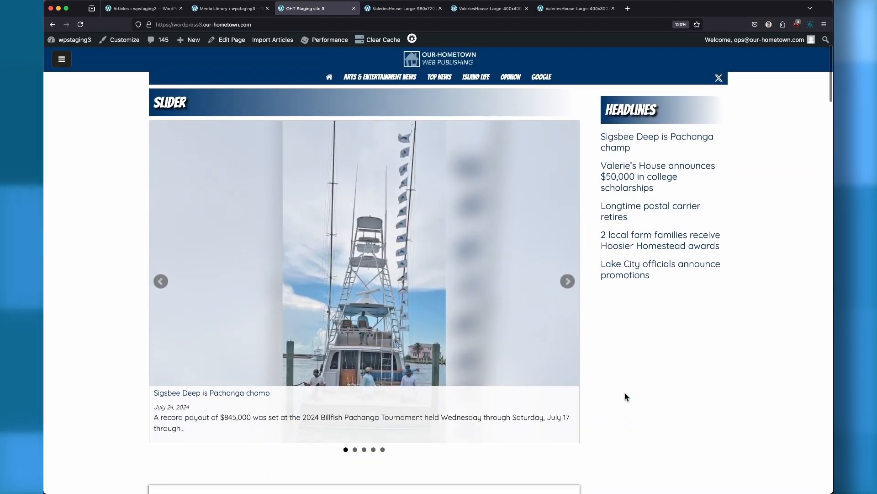
pyautogui.scroll(-8, 616, 413)
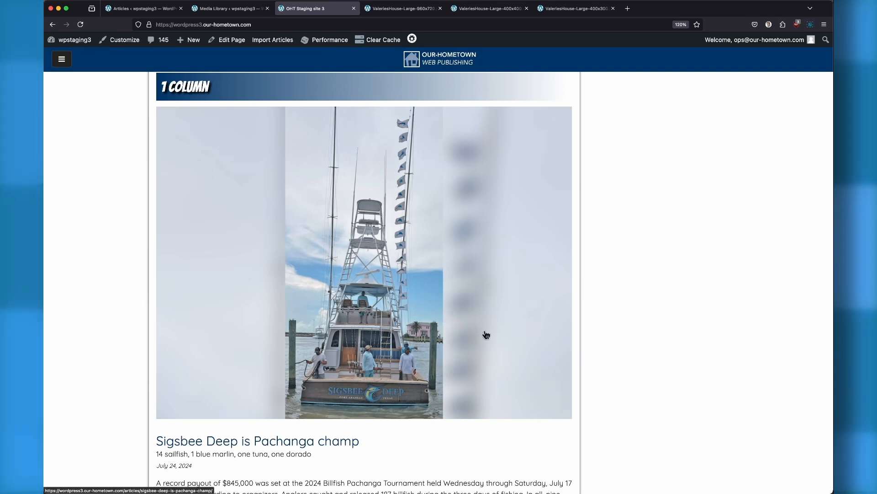
pyautogui.scroll(2, 486, 329)
pyautogui.scroll(-1, 486, 334)
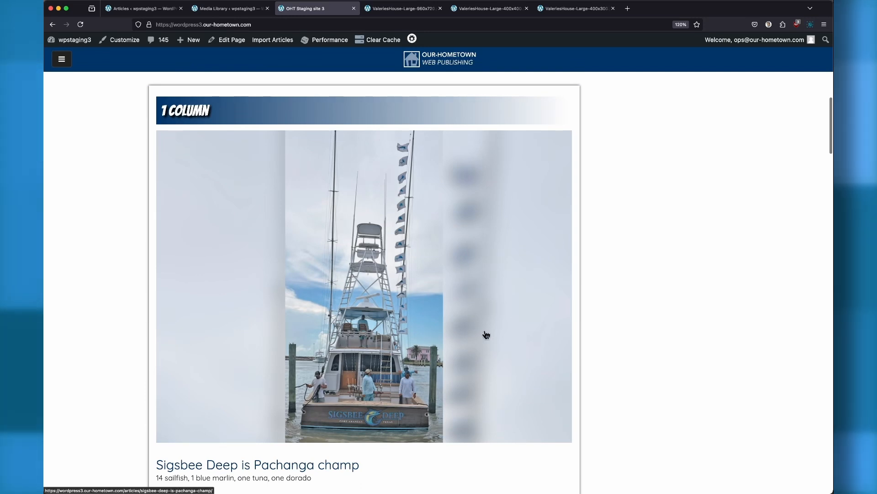
# Step: Open the article "Sigsbee Deep is Pachanga champ" for editing and open the cropping tool for its featured image
pyautogui.click(344, 464)
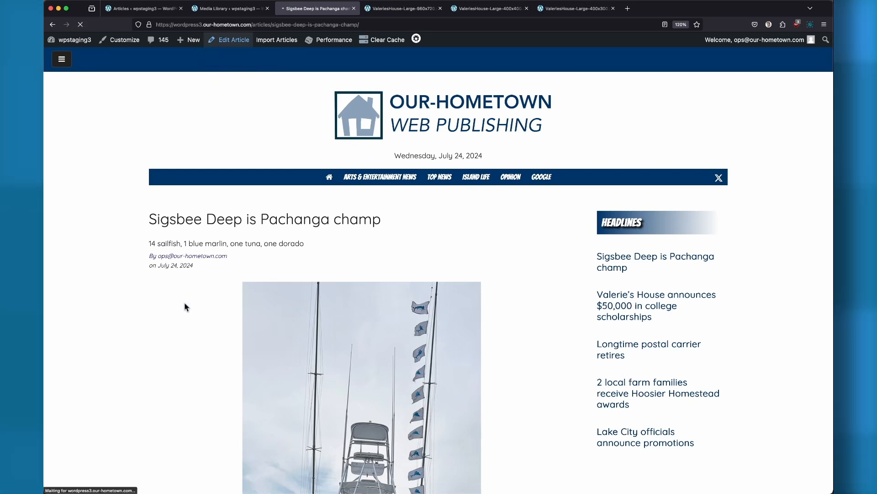
pyautogui.scroll(-10, 777, 375)
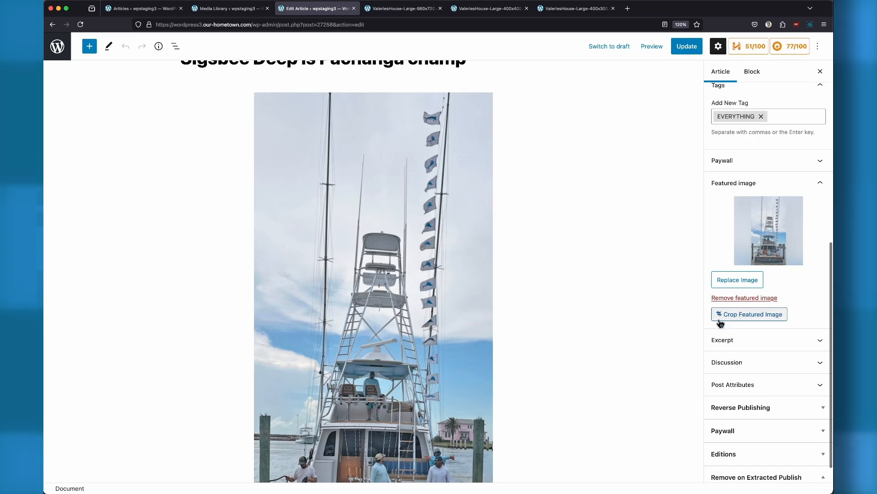
pyautogui.click(753, 314)
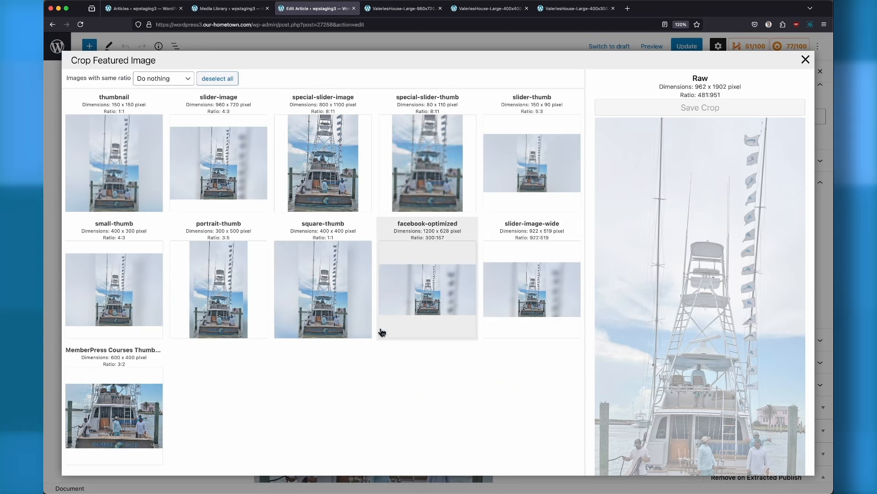
# Step: Move the slider-image crop down to frame the boat's stern and the people aboard, and save the crop
pyautogui.click(218, 157)
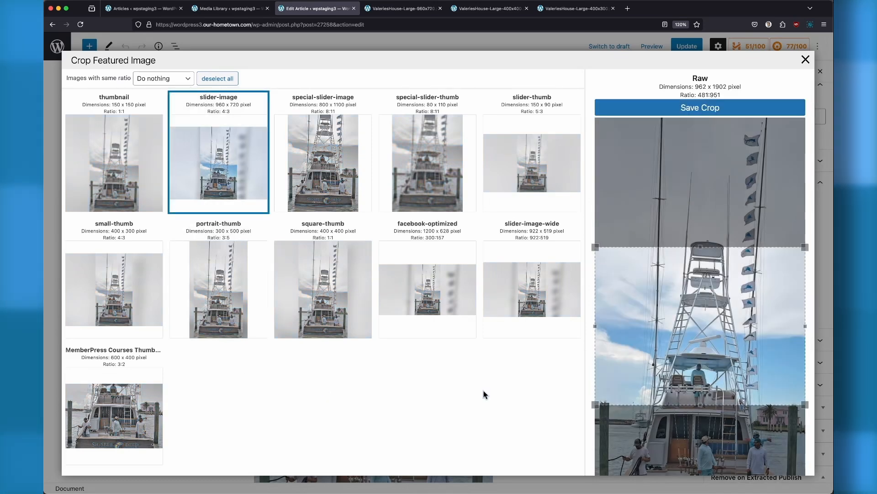
pyautogui.scroll(-4, 627, 357)
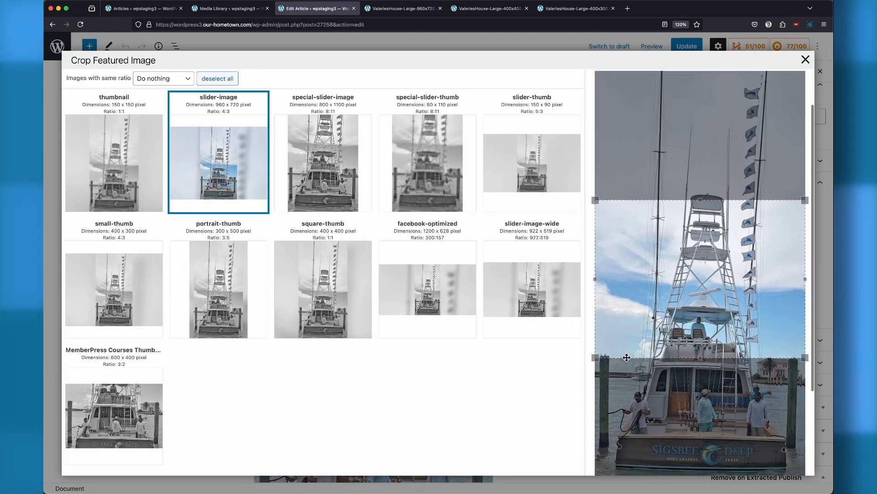
pyautogui.scroll(1, 626, 358)
pyautogui.scroll(-2, 626, 357)
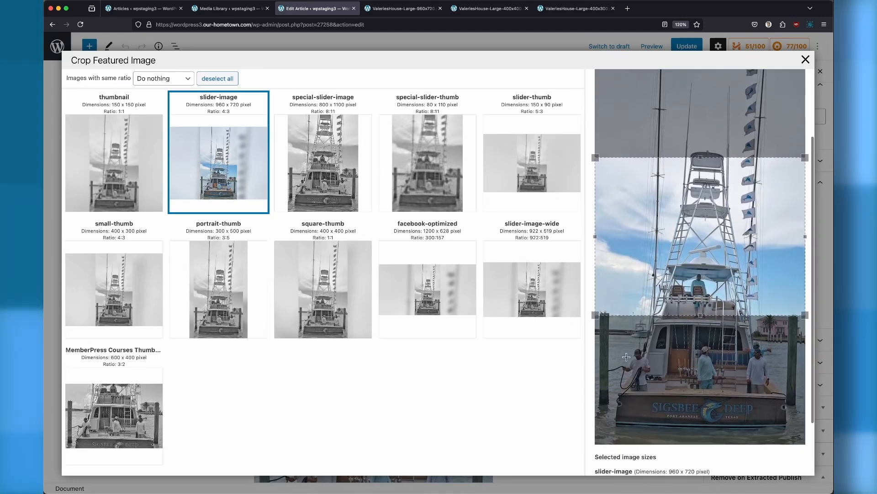
pyautogui.moveTo(644, 234); pyautogui.dragTo(643, 262)
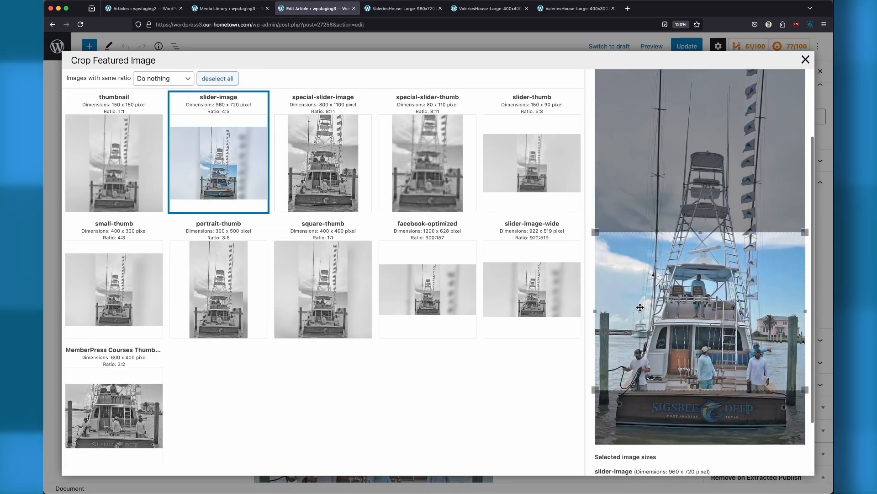
pyautogui.moveTo(641, 309); pyautogui.dragTo(636, 354)
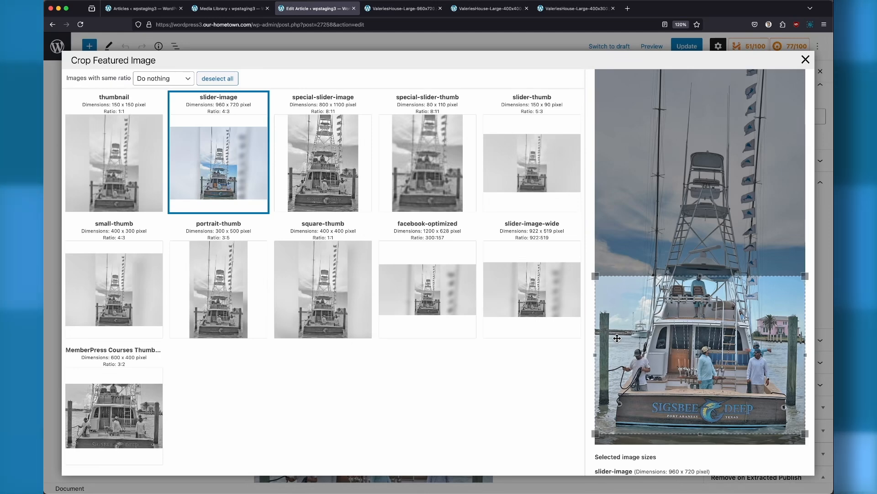
pyautogui.scroll(-2, 638, 228)
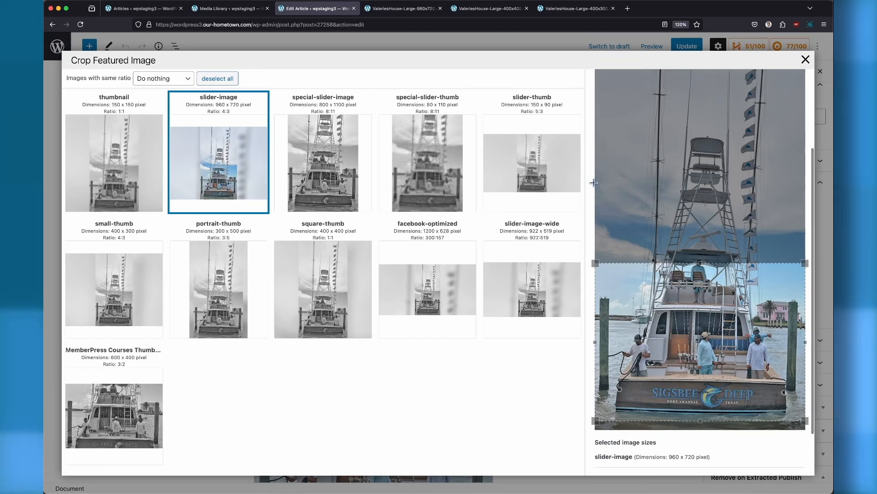
pyautogui.scroll(5, 649, 229)
pyautogui.click(648, 109)
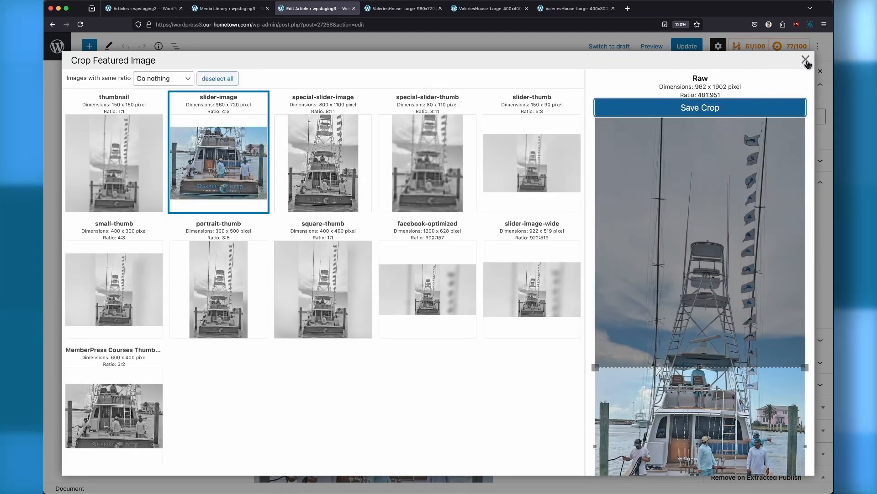
# Step: Close the cropping tool and update the Sigsbee Deep article
pyautogui.click(806, 61)
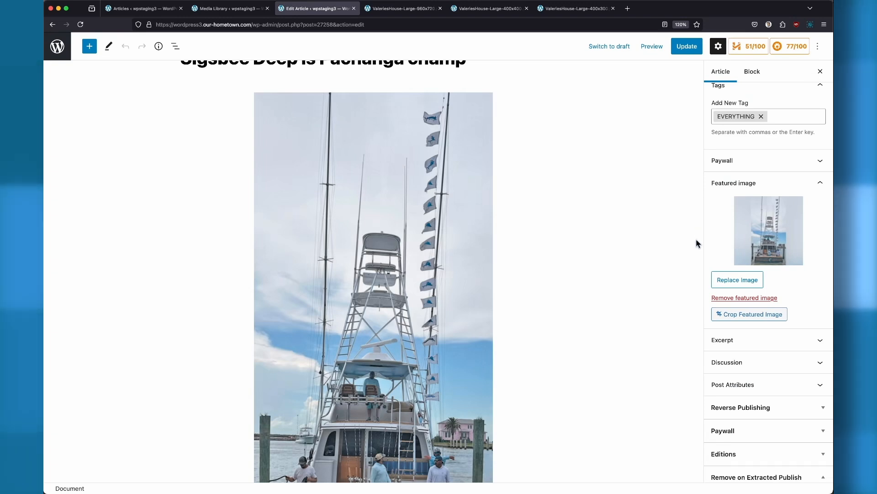
pyautogui.scroll(2, 697, 242)
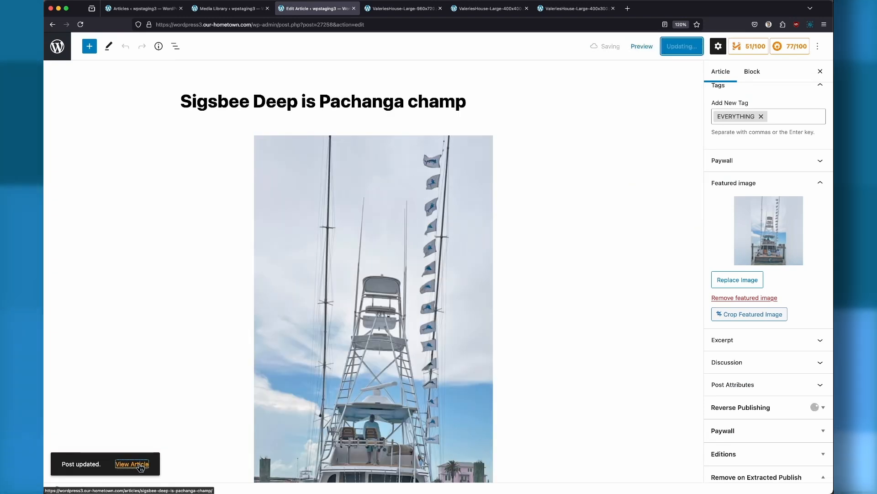
# Step: View the updated Sigsbee Deep article on the site and check its image in the homepage slider
pyautogui.click(132, 464)
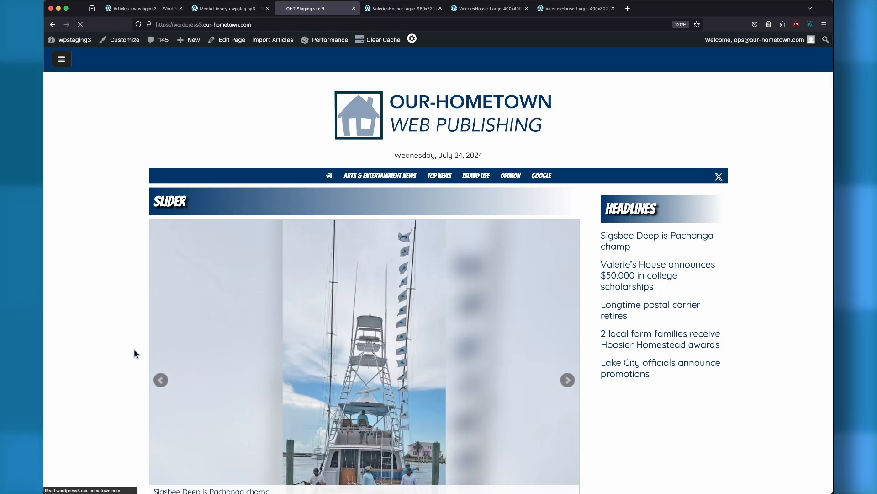
pyautogui.scroll(-4, 95, 373)
pyautogui.scroll(4, 96, 373)
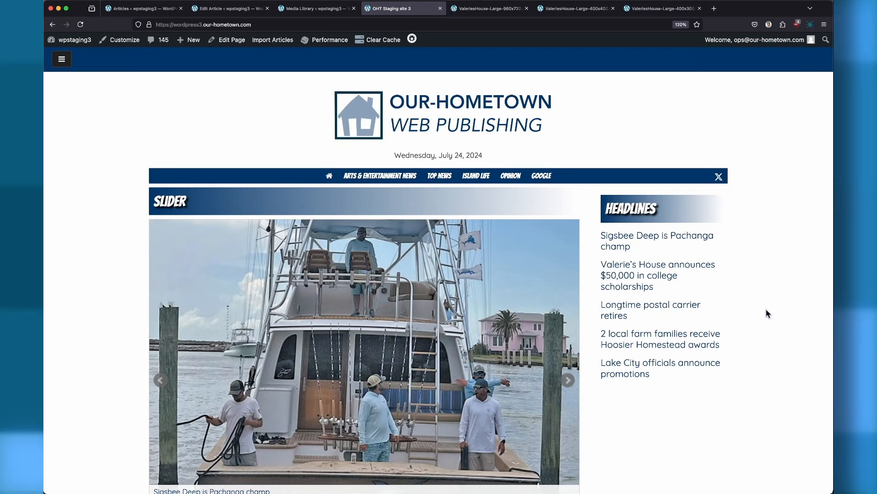
# Step: Compare how the Sigsbee Deep image displays in the homepage's Slider, 1 Column and Vertical Stack sections
pyautogui.scroll(-3, 743, 389)
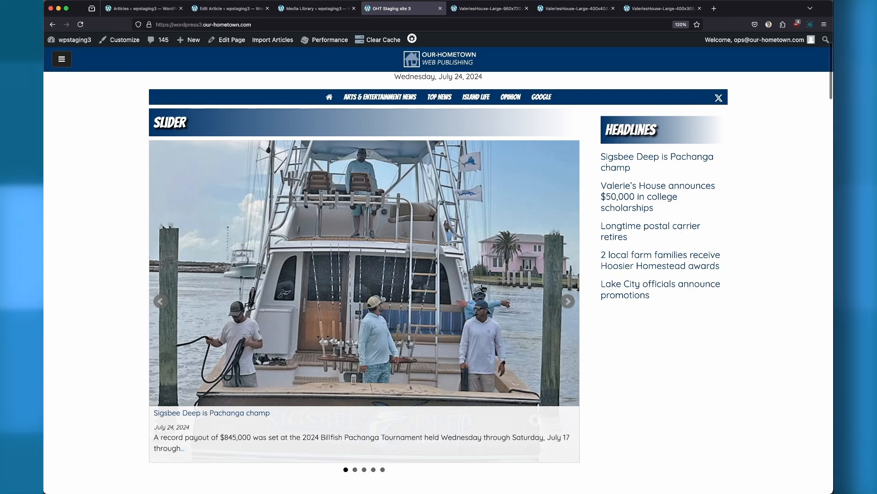
pyautogui.scroll(-10, 510, 360)
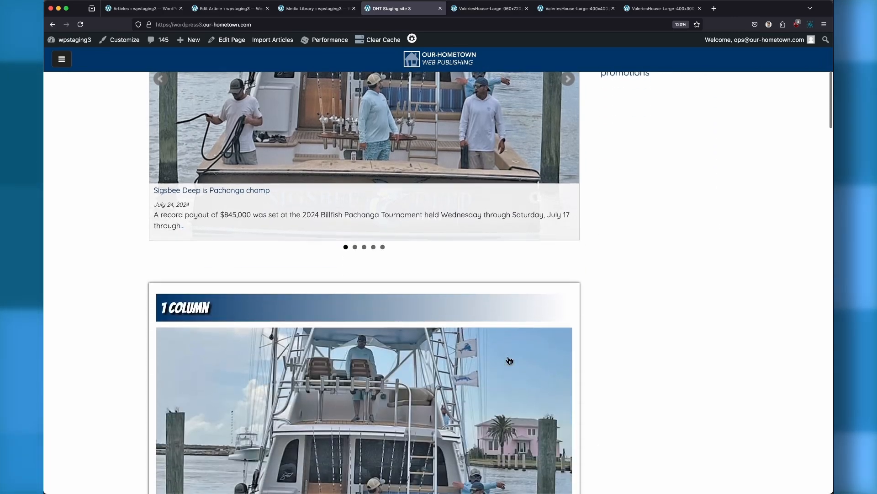
pyautogui.scroll(-15, 510, 360)
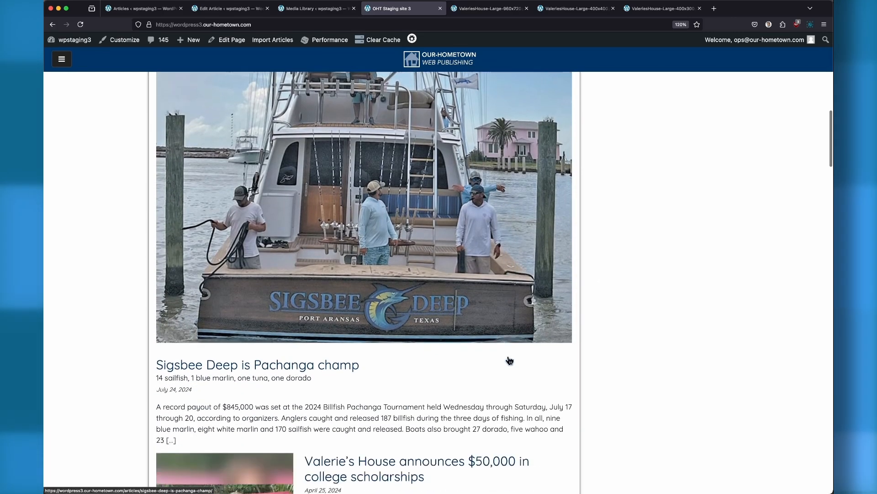
pyautogui.scroll(-10, 510, 359)
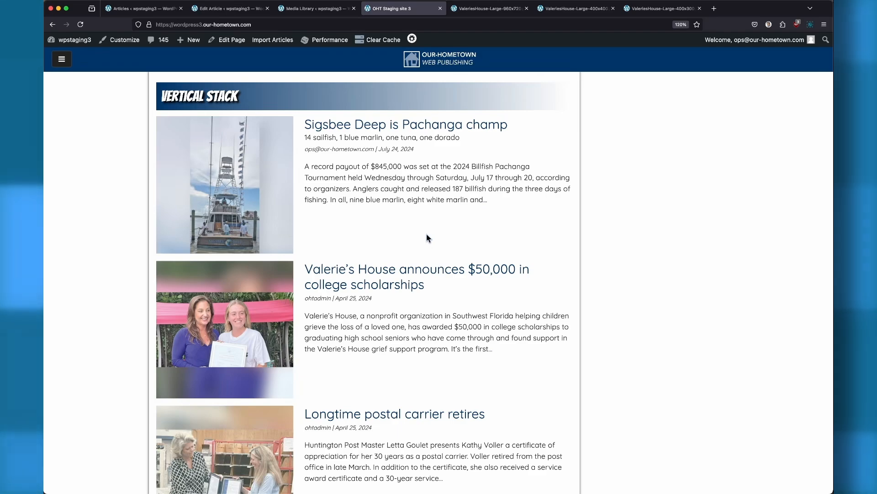
pyautogui.scroll(15, 426, 234)
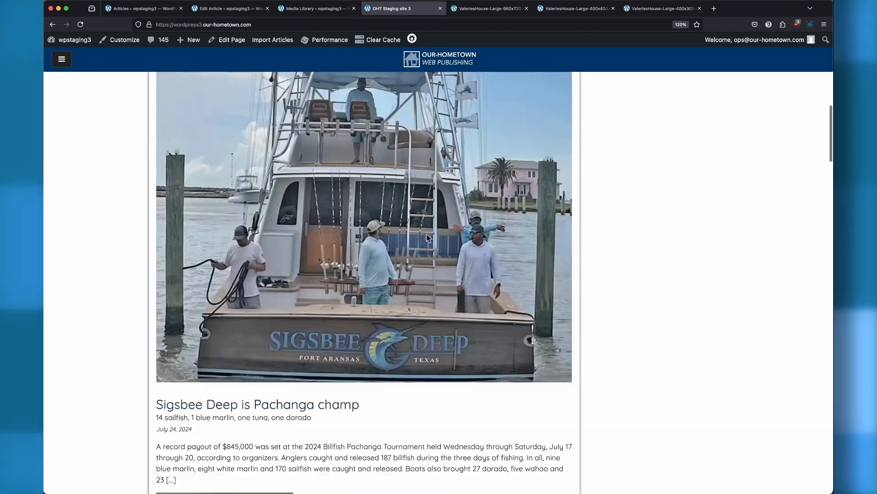
pyautogui.scroll(-9, 427, 234)
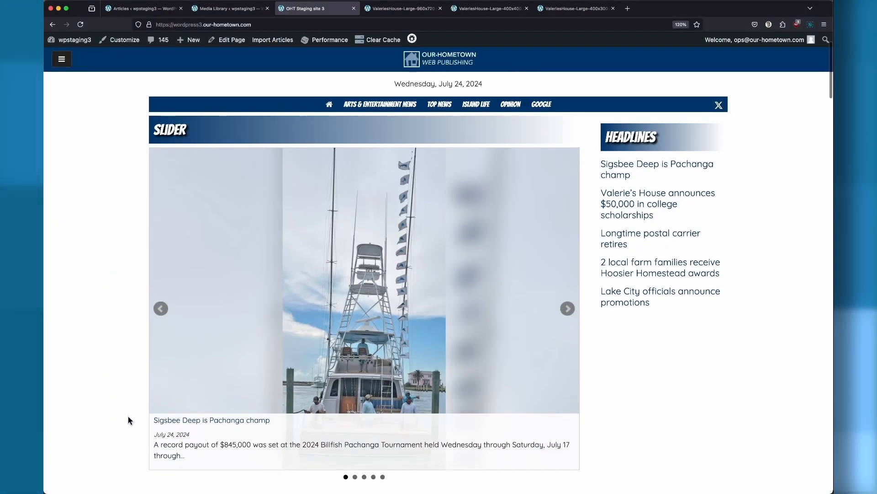
# Step: Reopen the Sigsbee Deep article for editing and review its featured image's crop sizes, including slider-image, in the cropping tool
pyautogui.click(218, 420)
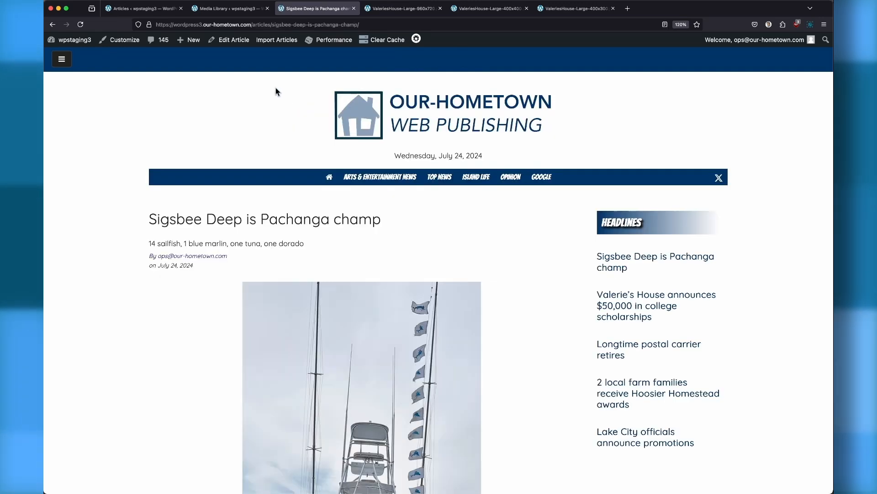
pyautogui.click(246, 41)
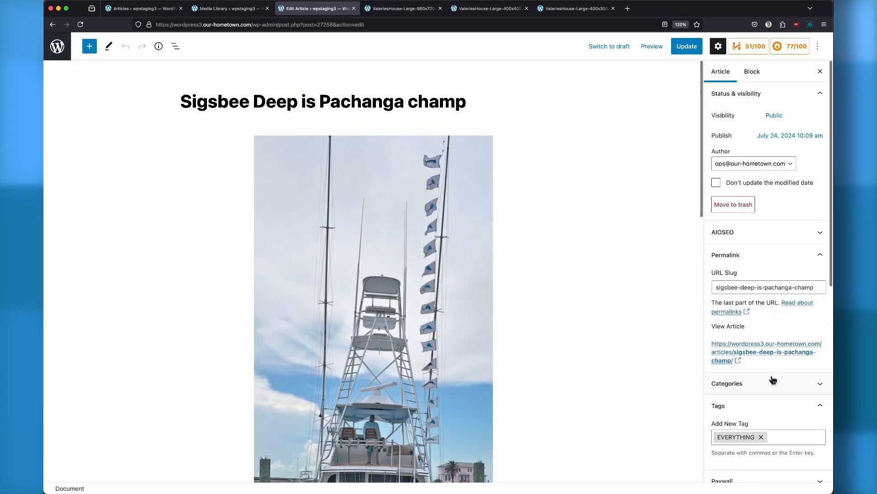
pyautogui.scroll(-5, 773, 380)
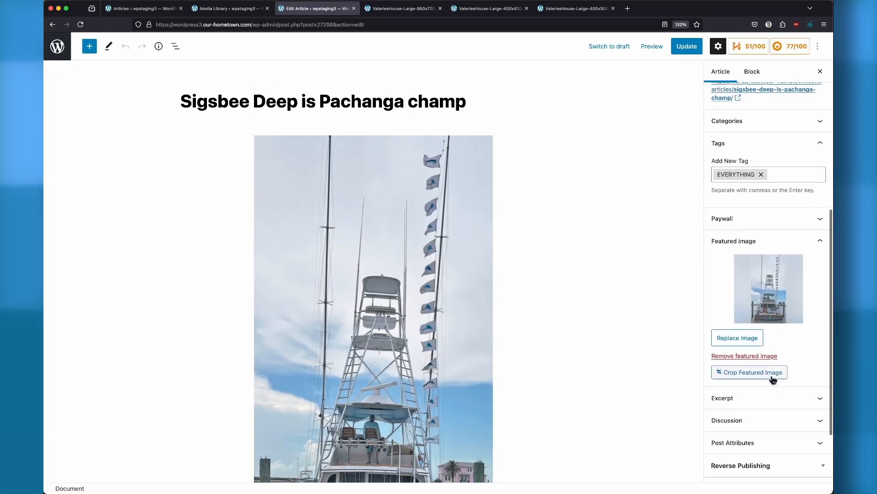
pyautogui.click(745, 372)
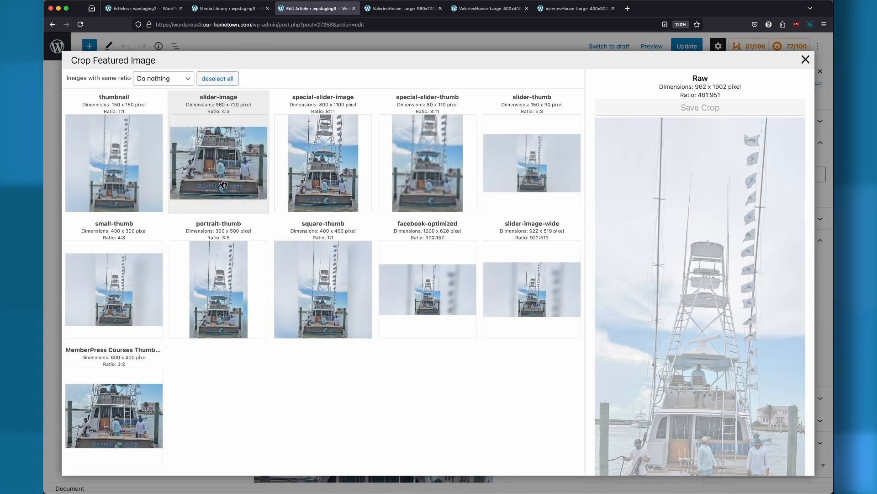
pyautogui.click(805, 60)
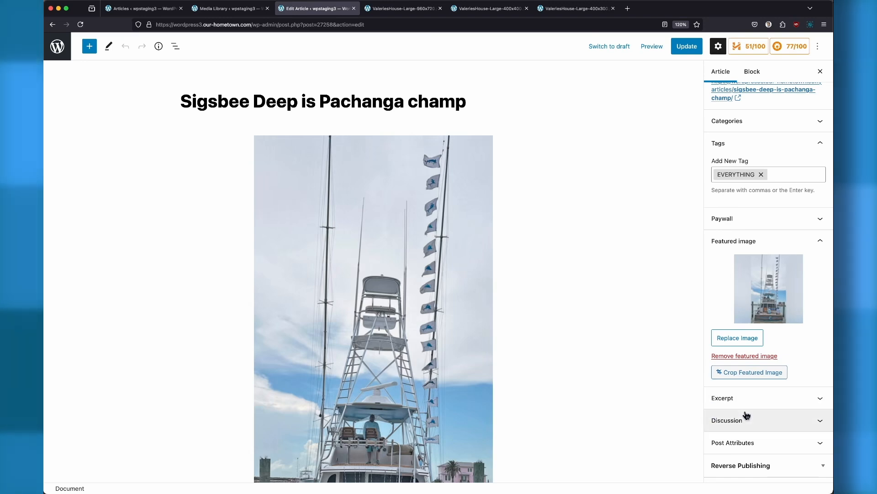
# Step: Remove the Sigsbee Deep article's featured image and open the featured image selection to set it again
pyautogui.click(739, 359)
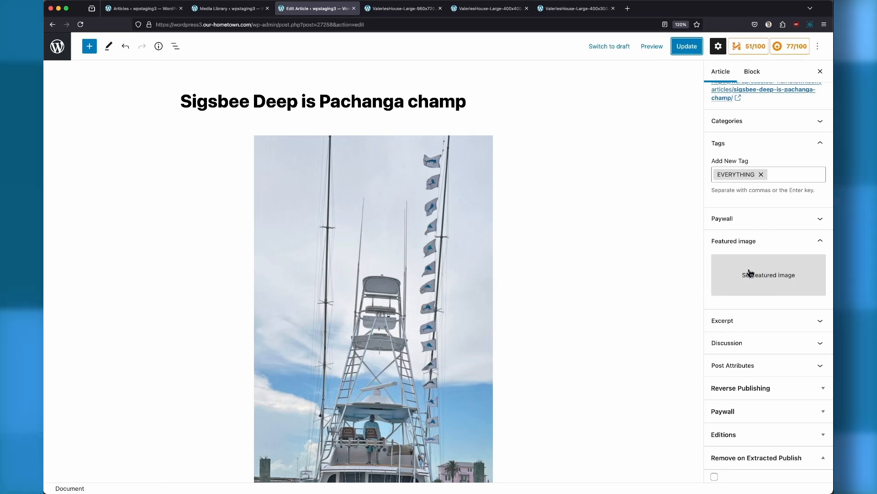
pyautogui.click(765, 276)
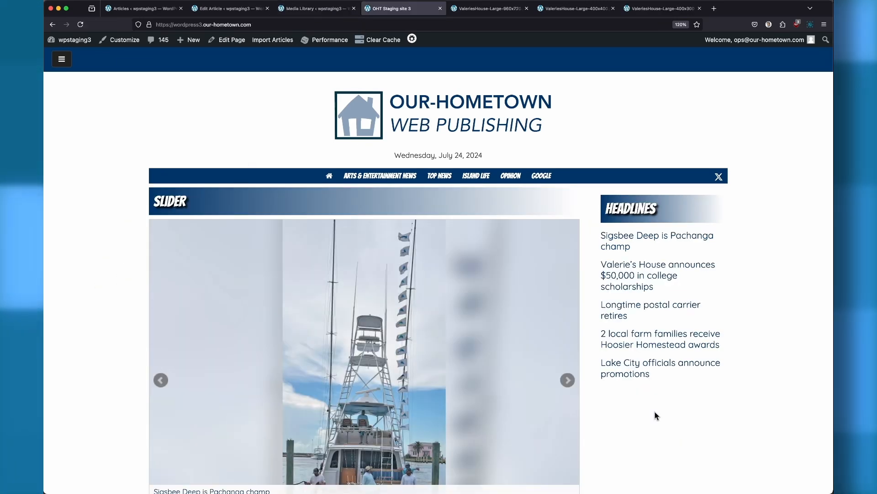
# Step: Check the Sigsbee Deep image in the homepage slider while logged in to the staging site
pyautogui.scroll(-5, 655, 412)
pyautogui.scroll(4, 654, 411)
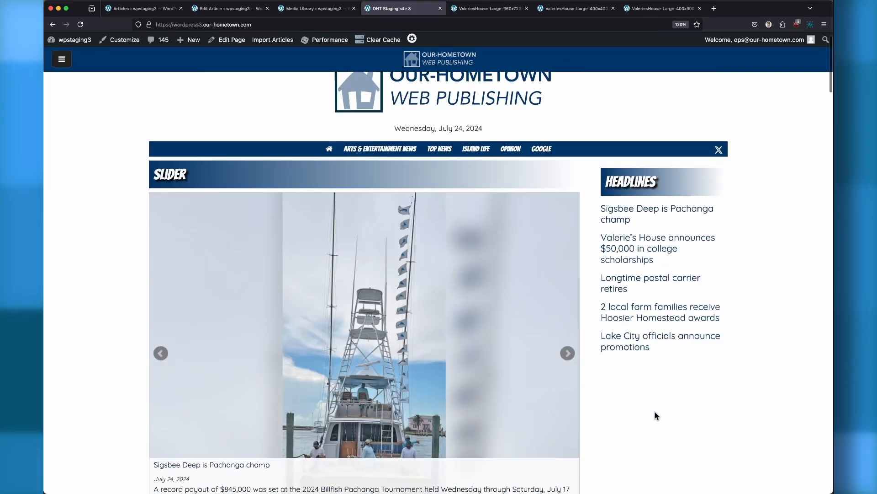
pyautogui.scroll(1, 656, 415)
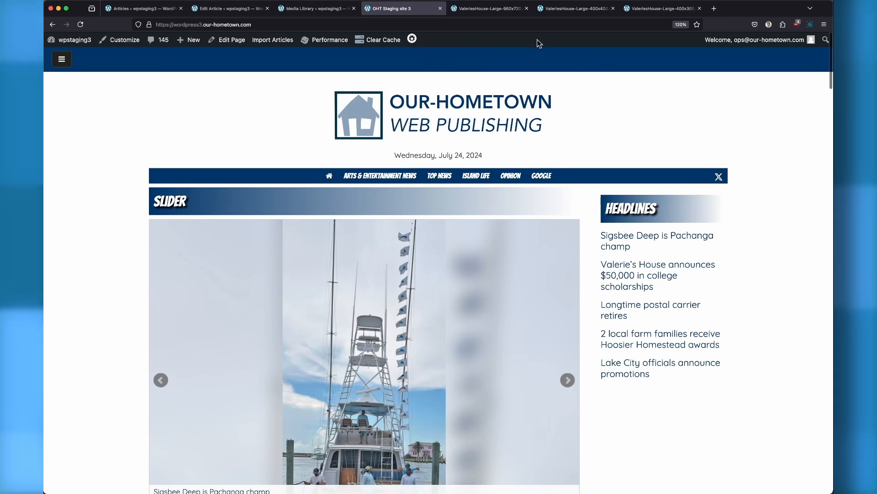
# Step: Load wordpress3.our-hometown.com in a new private window and inspect the Sigsbee Deep image in the Slider and 1 Column sections
pyautogui.click(513, 25)
pyautogui.press('super+c')
pyautogui.click(823, 26)
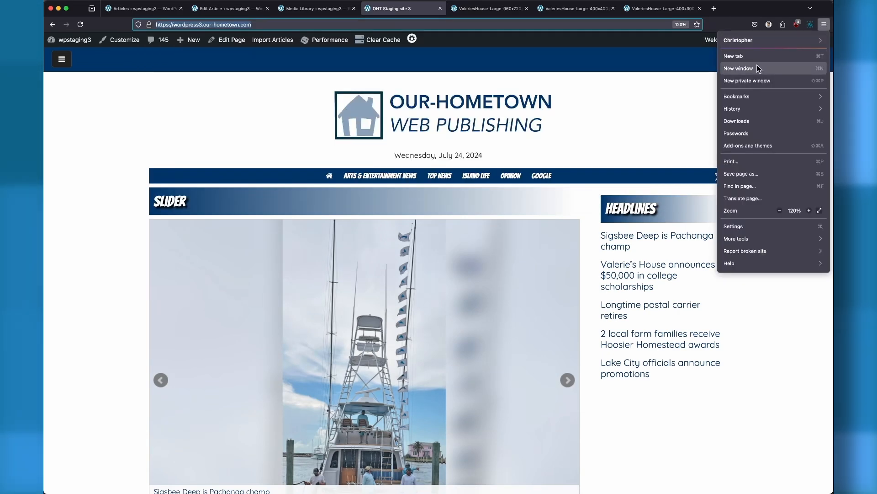
pyautogui.click(750, 79)
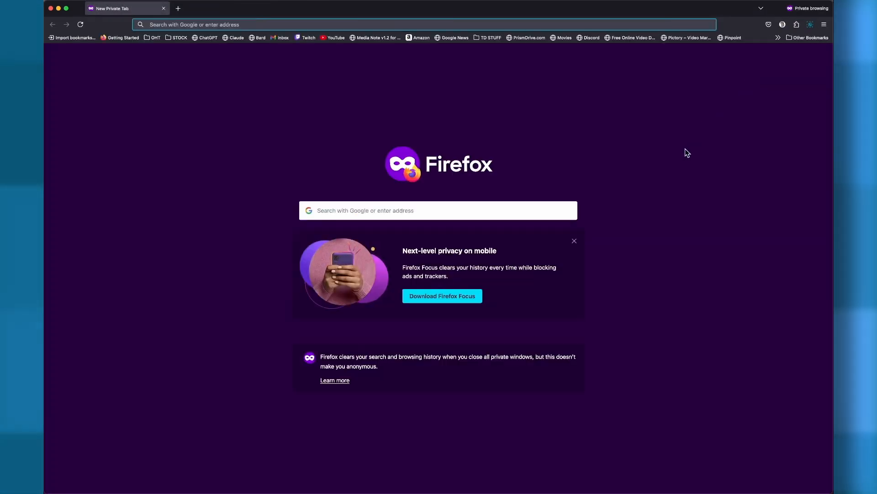
pyautogui.press('super+v')
pyautogui.press('Return')
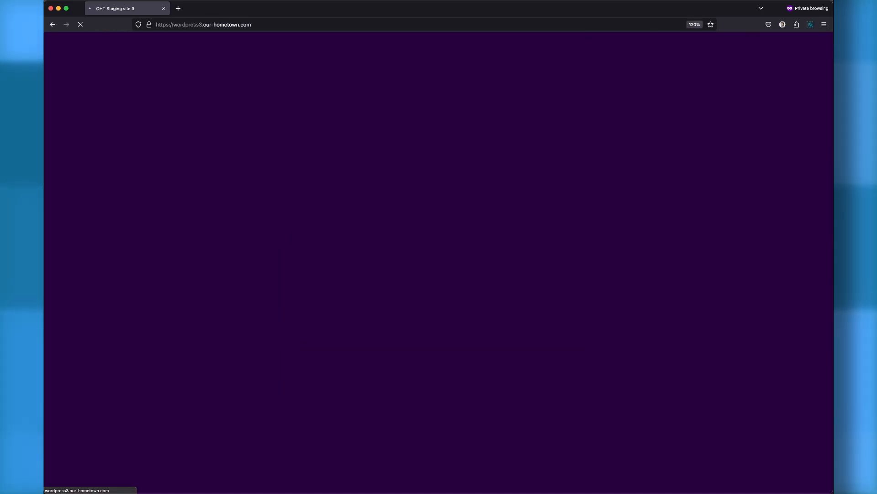
pyautogui.scroll(-10, 631, 390)
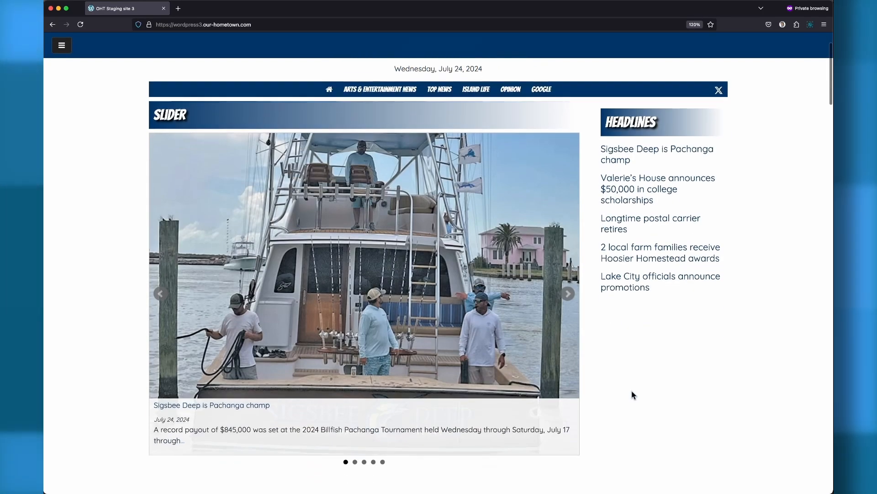
pyautogui.scroll(-3, 631, 391)
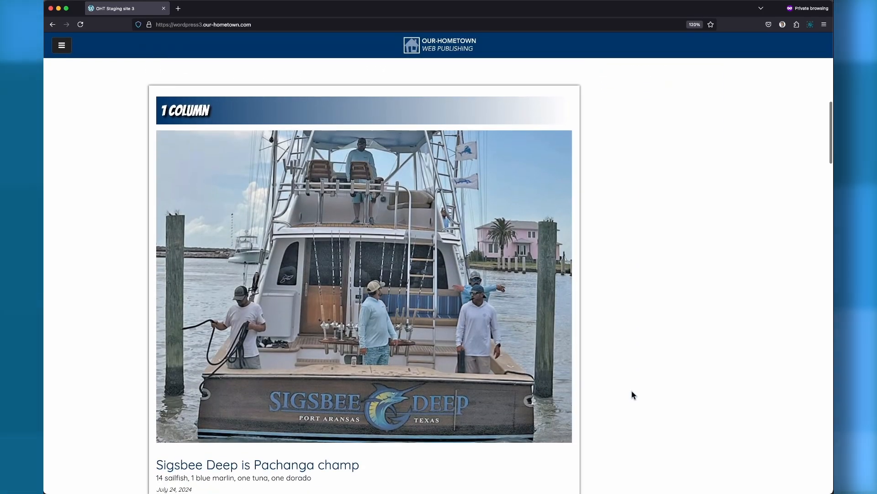